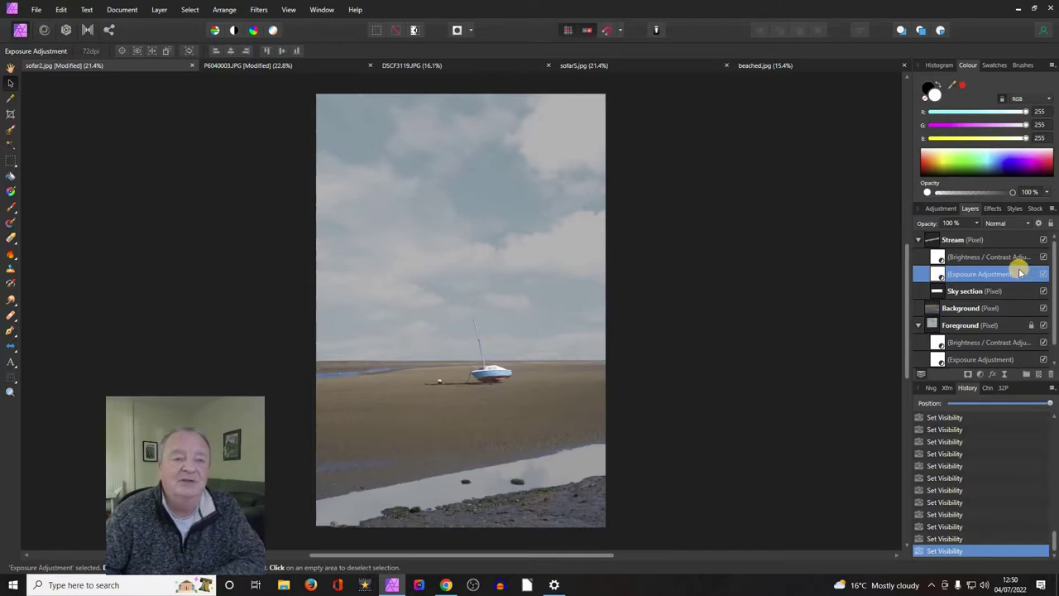
# Step: Hide and show the Stream layer twice to compare, leaving it visible with grey water
pyautogui.click(1042, 240)
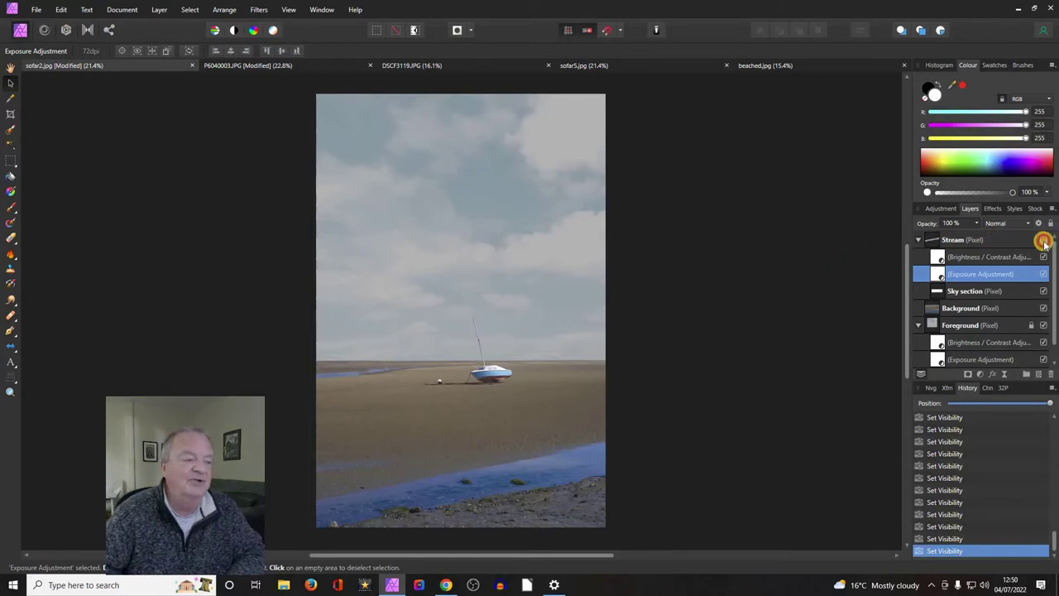
pyautogui.click(1043, 240)
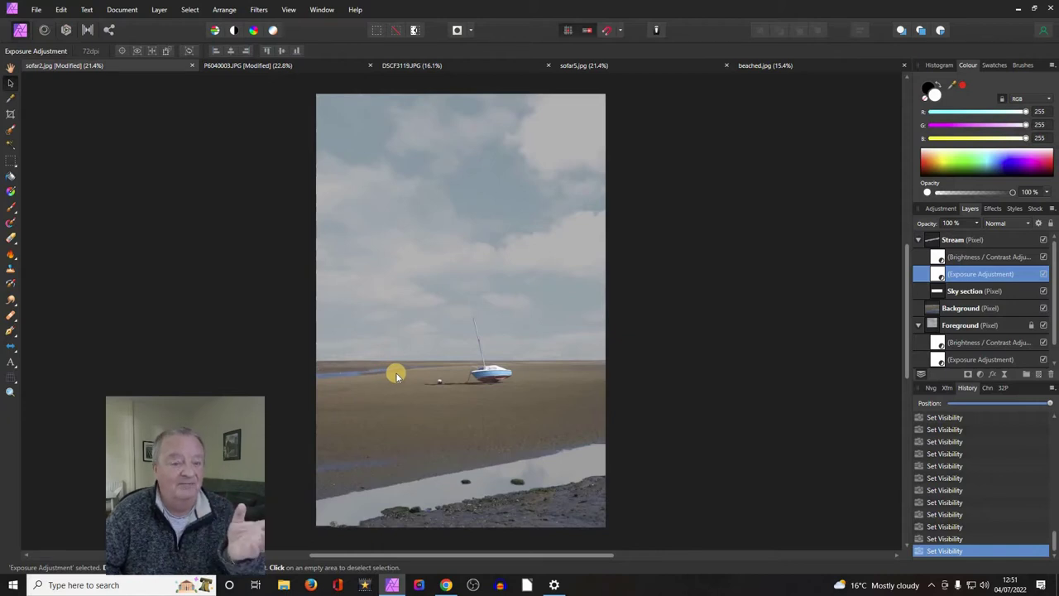
pyautogui.click(1043, 239)
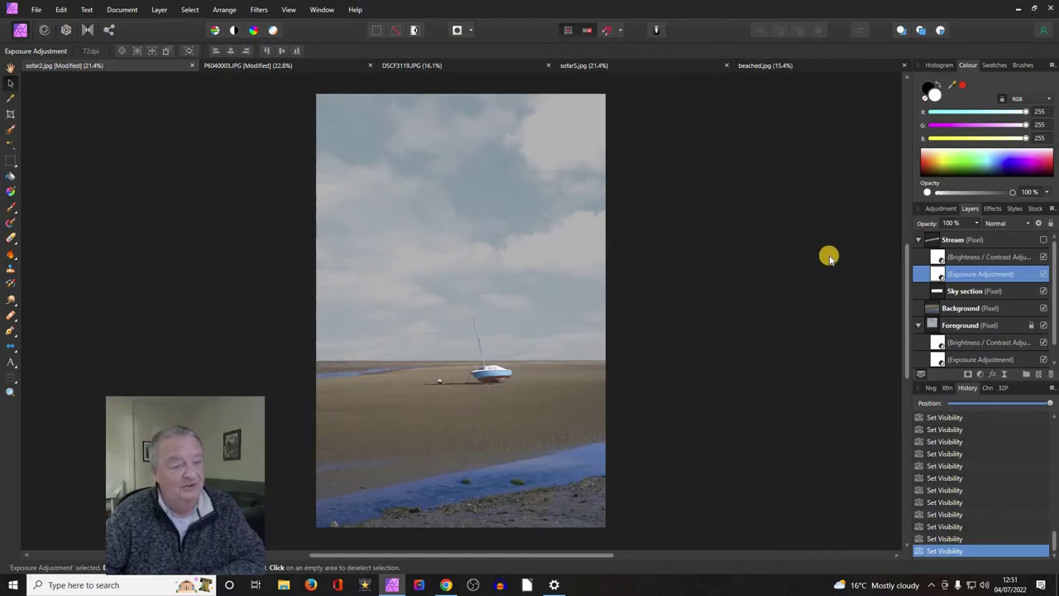
pyautogui.click(1043, 240)
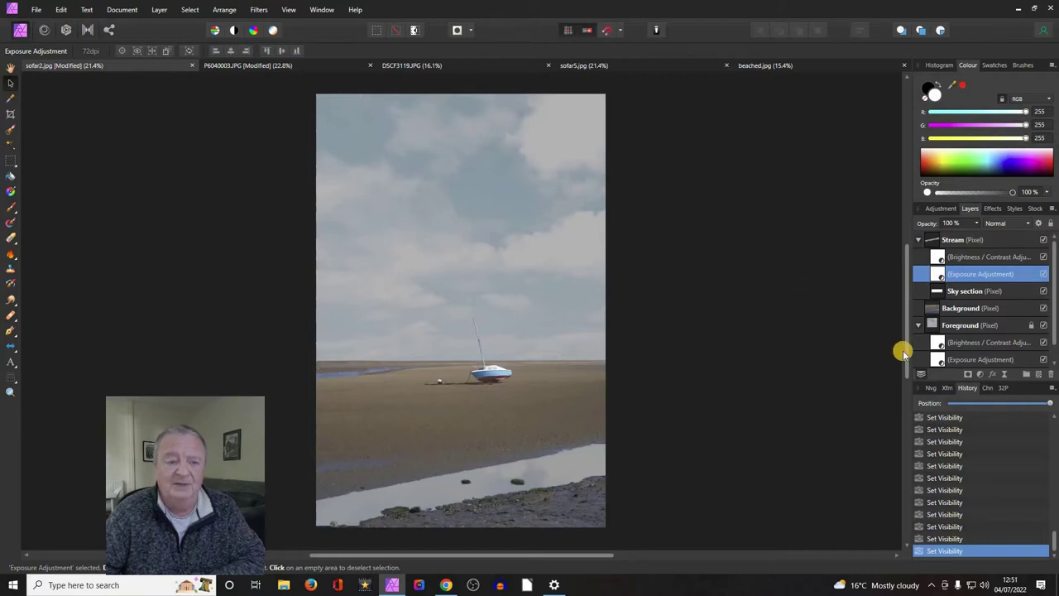
pyautogui.click(1043, 325)
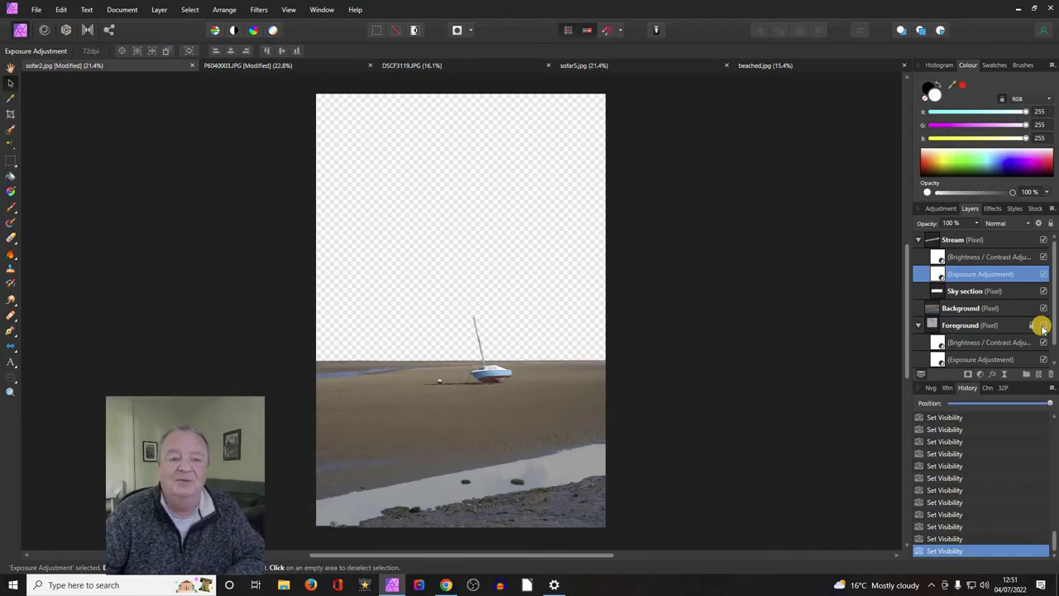
pyautogui.click(1042, 326)
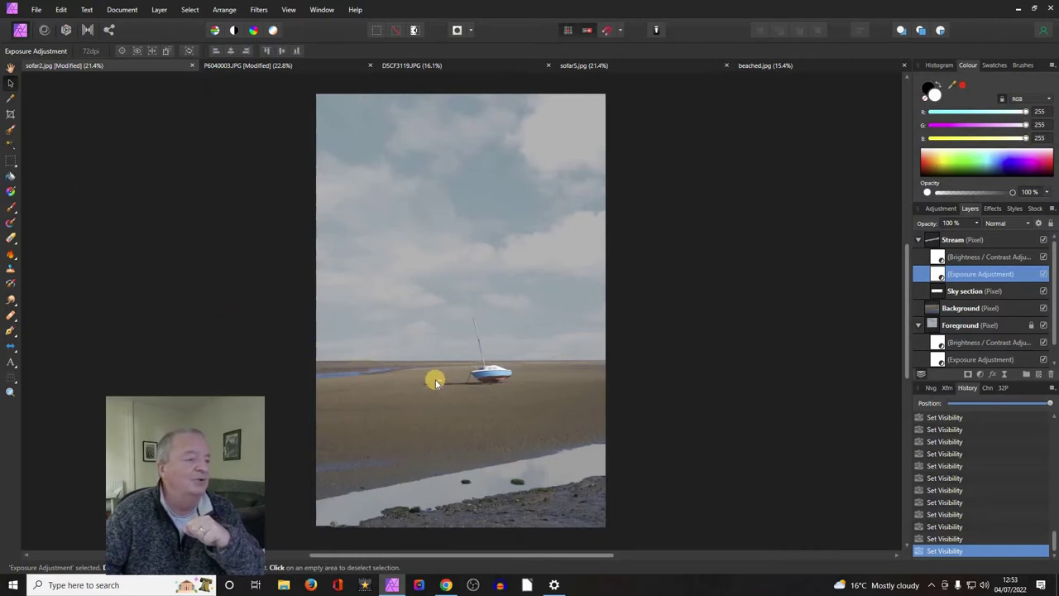
# Step: Clone sand over the buoy on the Background layer with the Clone Brush, then switch to beached.jpg
pyautogui.click(10, 269)
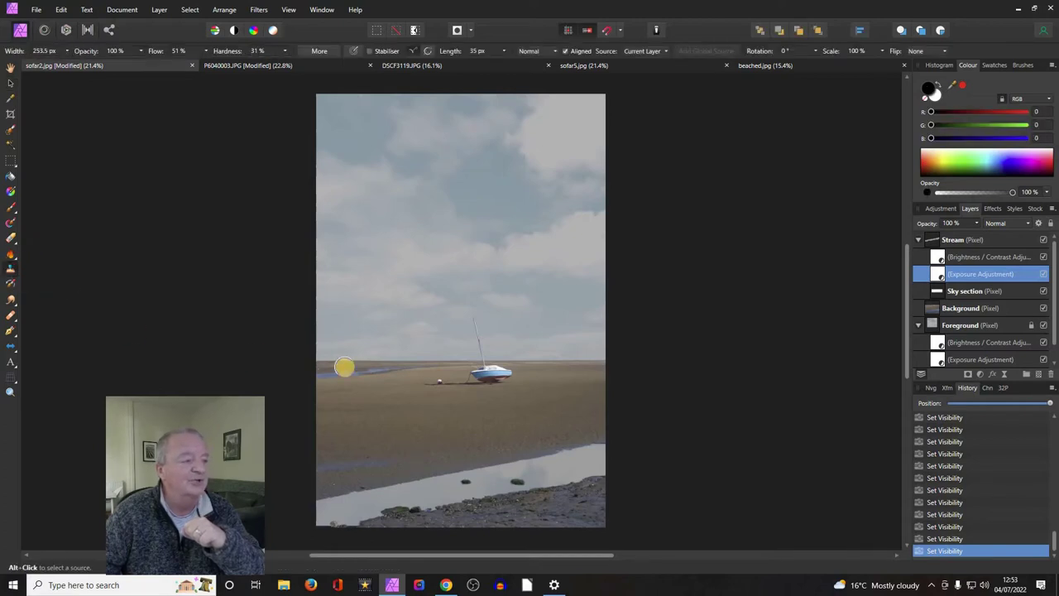
pyautogui.keyDown('alt'); pyautogui.click(411, 400); pyautogui.keyUp('alt')
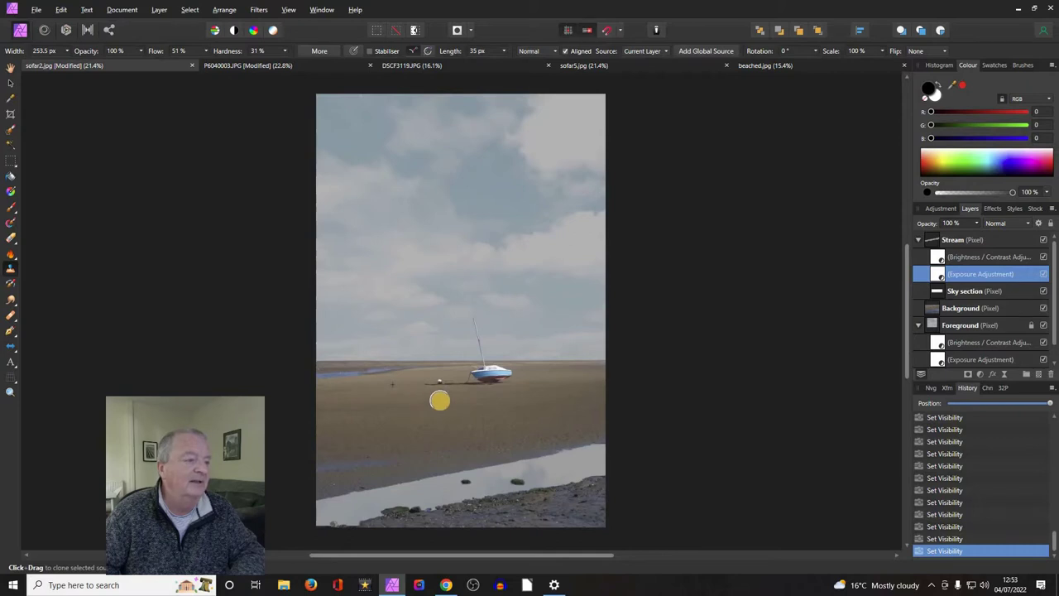
pyautogui.moveTo(440, 378)
pyautogui.mouseDown()
pyautogui.moveTo(431, 388)
pyautogui.moveTo(444, 381)
pyautogui.moveTo(421, 380)
pyautogui.moveTo(437, 378)
pyautogui.moveTo(430, 383)
pyautogui.mouseUp()
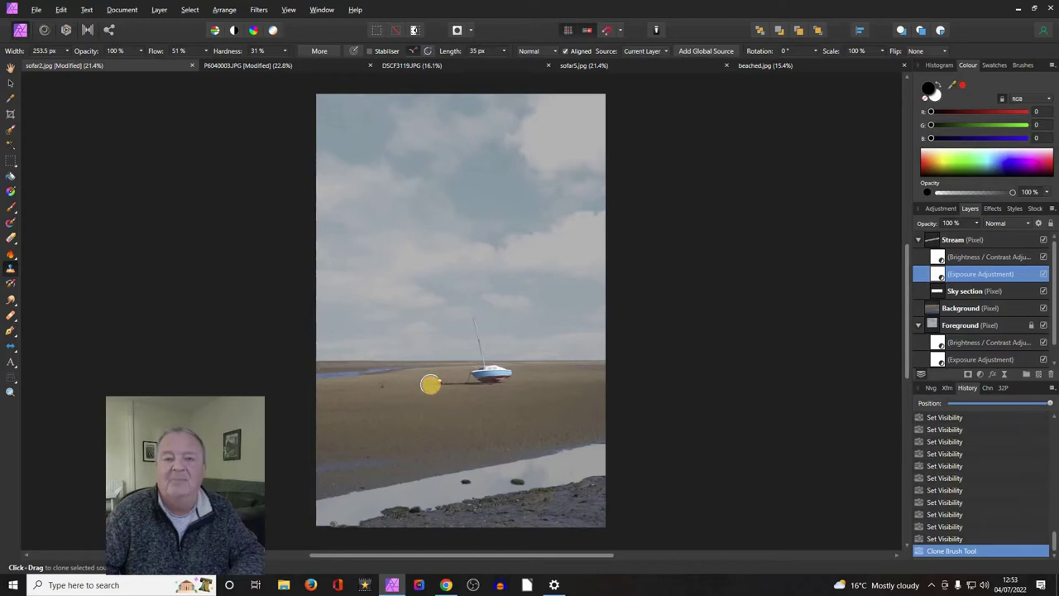
pyautogui.click(961, 309)
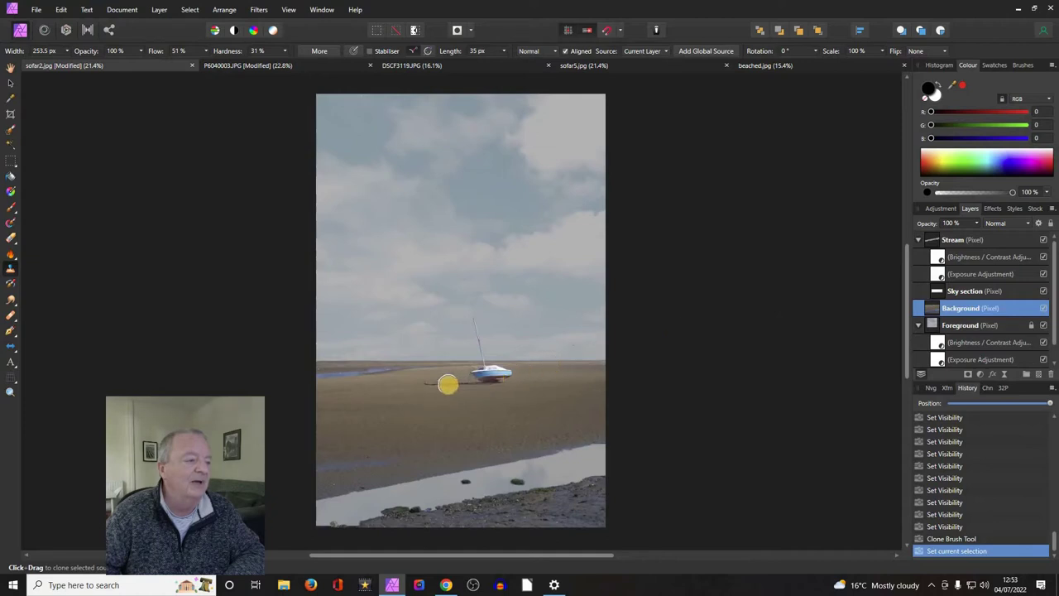
pyautogui.moveTo(447, 383); pyautogui.dragTo(426, 383)
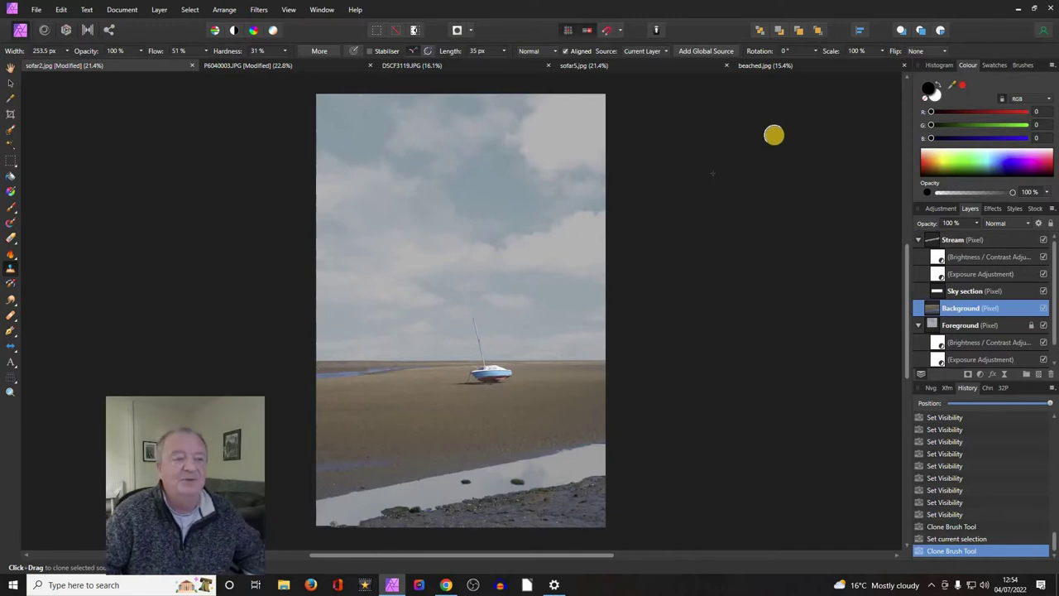
pyautogui.click(815, 65)
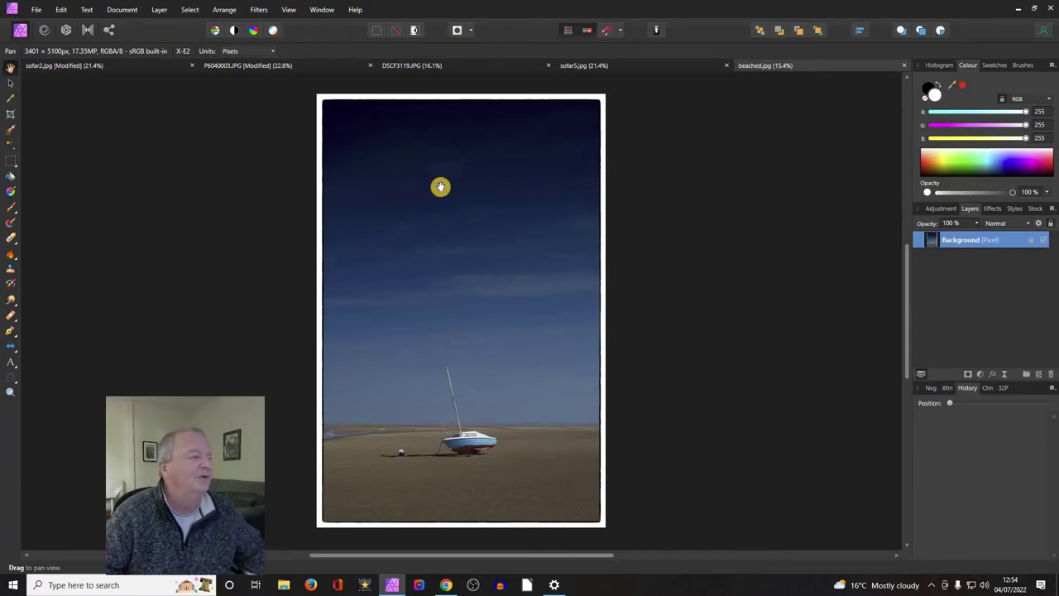
# Step: Zoom in twice on the boat with the Zoom tool
pyautogui.click(11, 391)
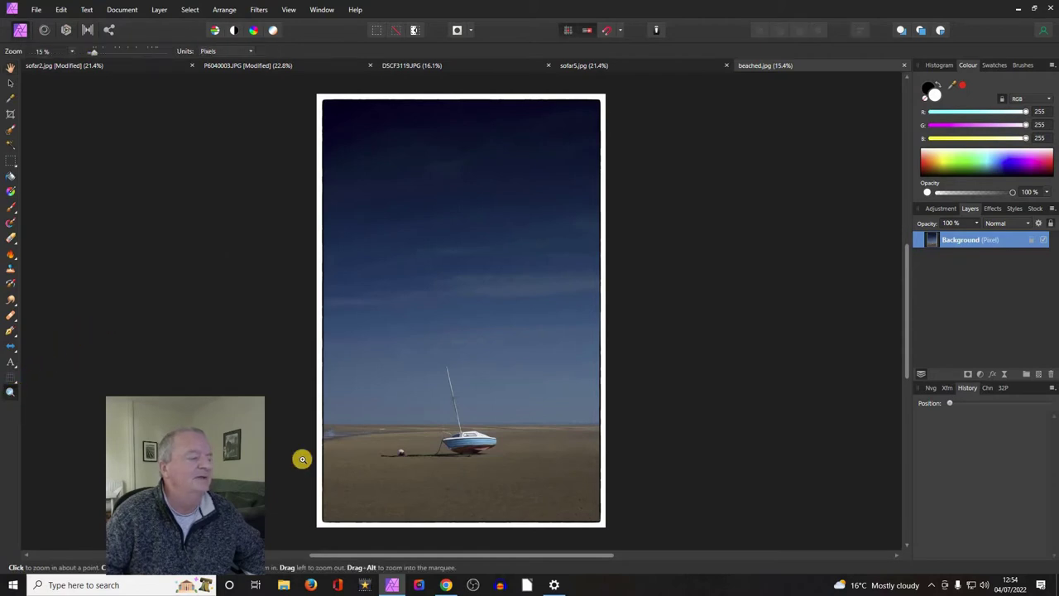
pyautogui.click(468, 437)
pyautogui.click(468, 437)
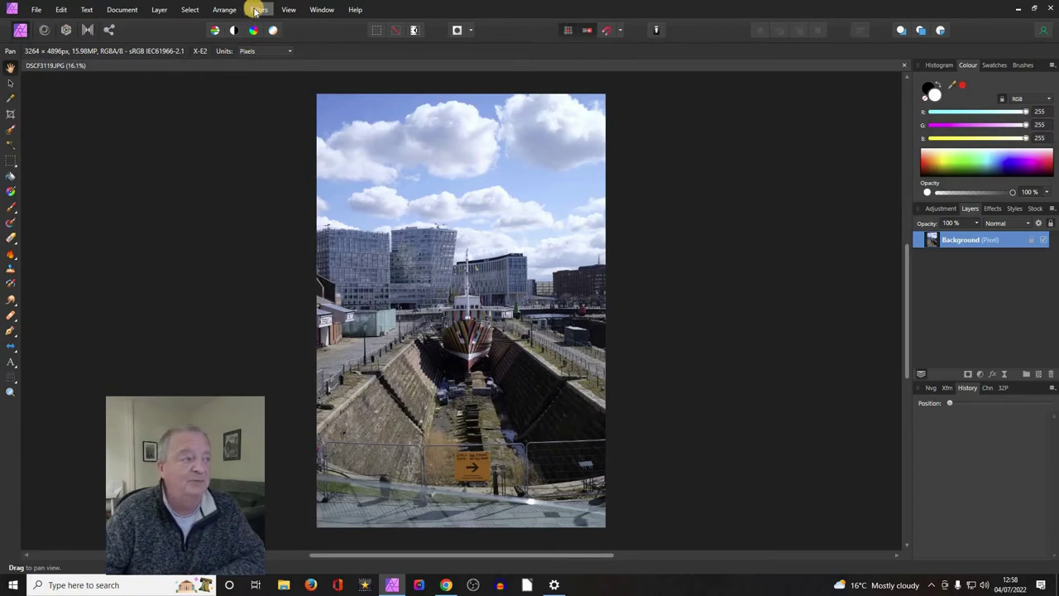
# Step: Open the Filters menu from the top menu bar
pyautogui.click(255, 10)
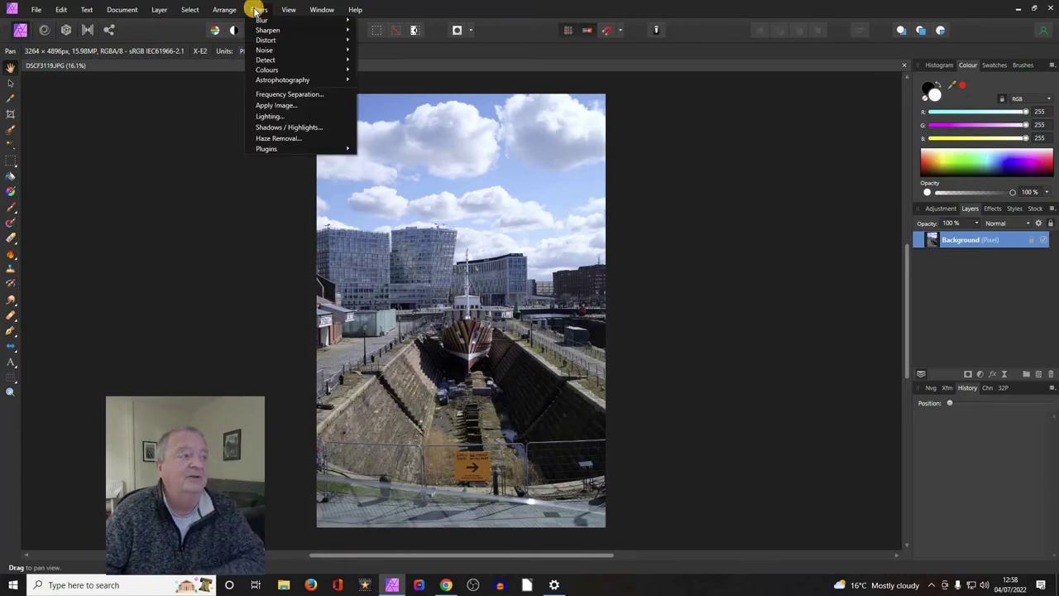
# Step: Apply Auto Colours to the photo, then undo it with Ctrl+Z
pyautogui.moveTo(261, 20)
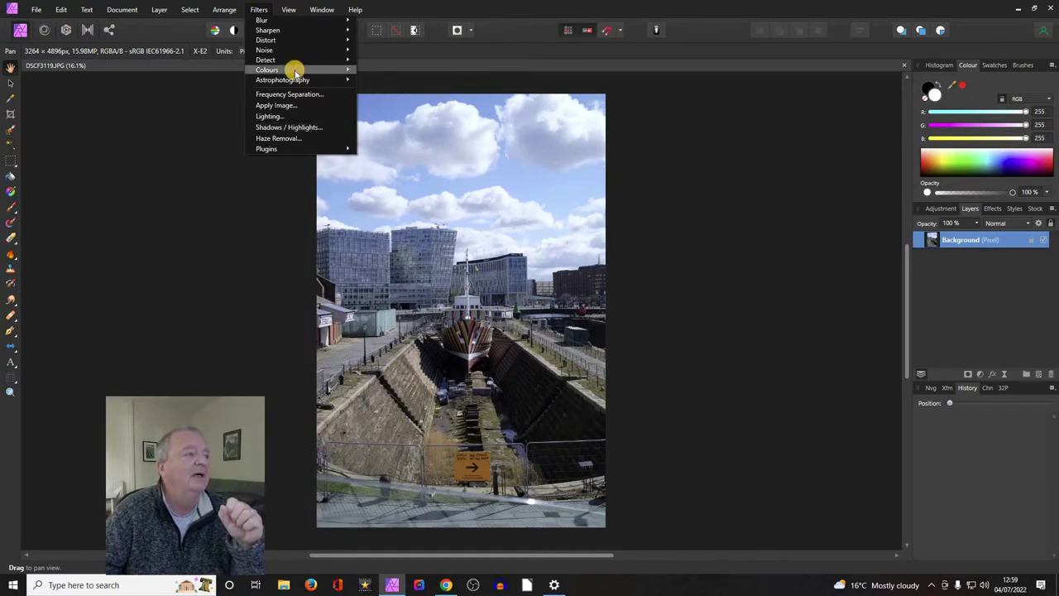
pyautogui.moveTo(296, 72)
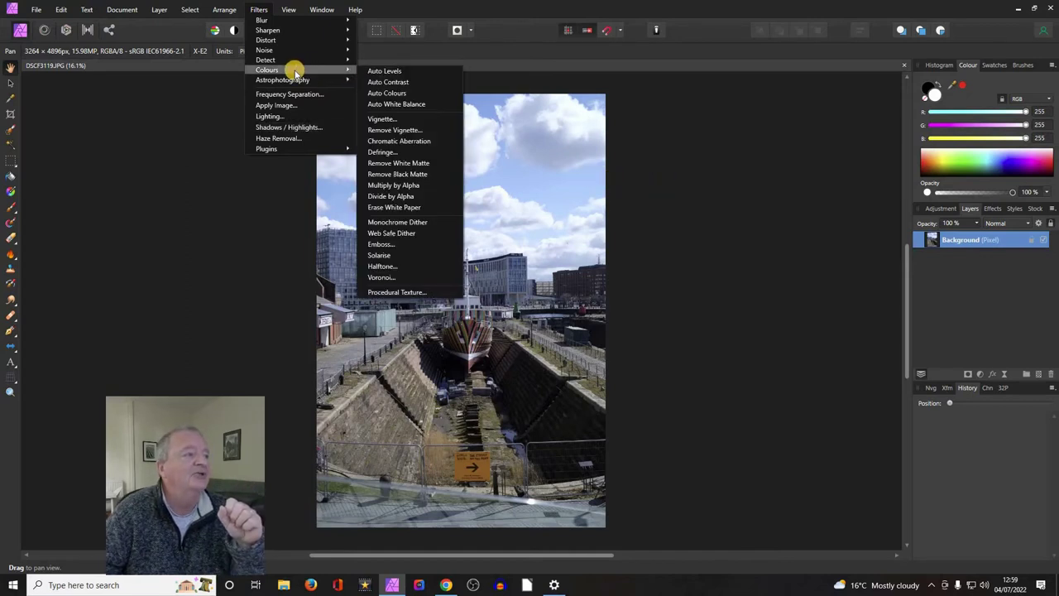
pyautogui.click(424, 95)
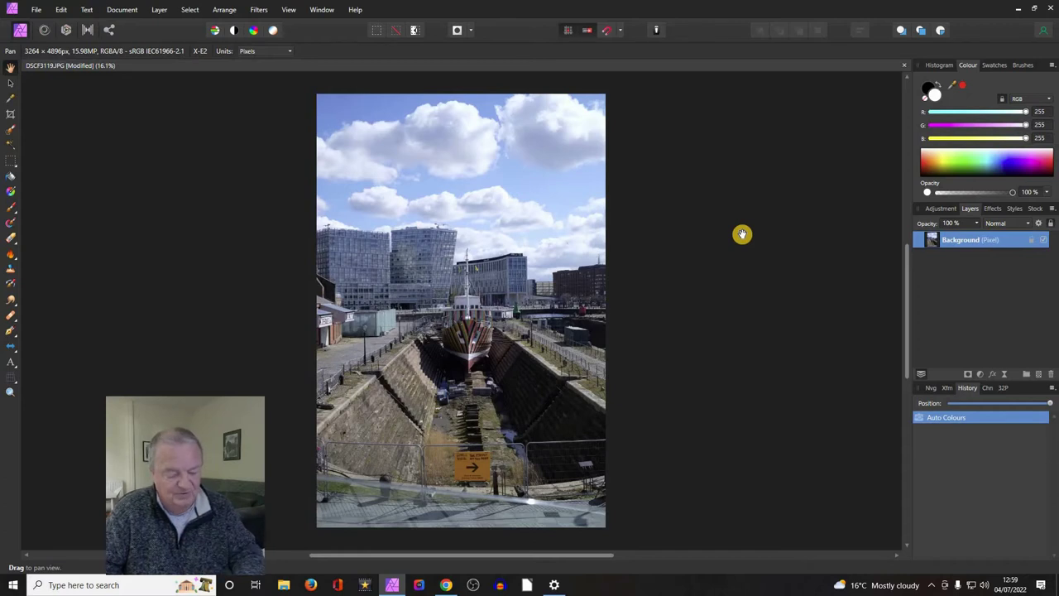
pyautogui.hotkey('ctrl', 'z')
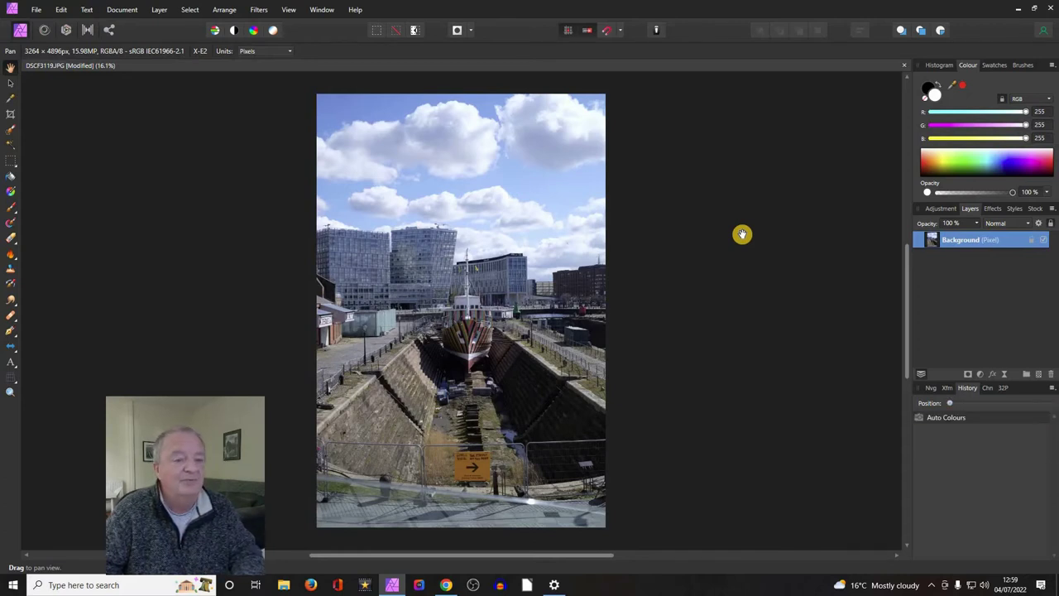
# Step: Add a Vignette live filter and move its settings panel off the photo
pyautogui.click(1004, 377)
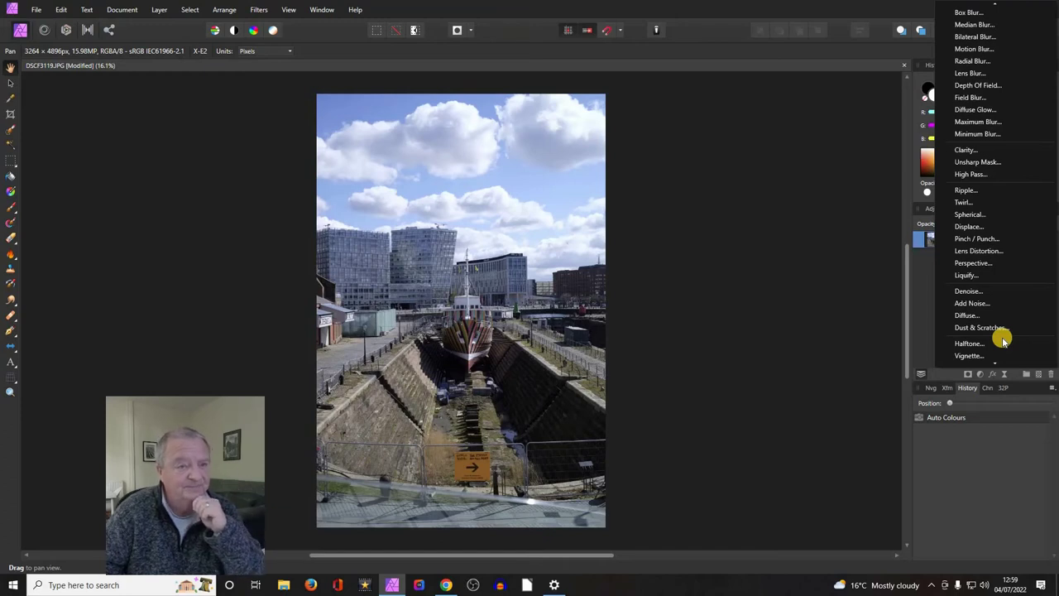
pyautogui.scroll(-3, 1002, 338)
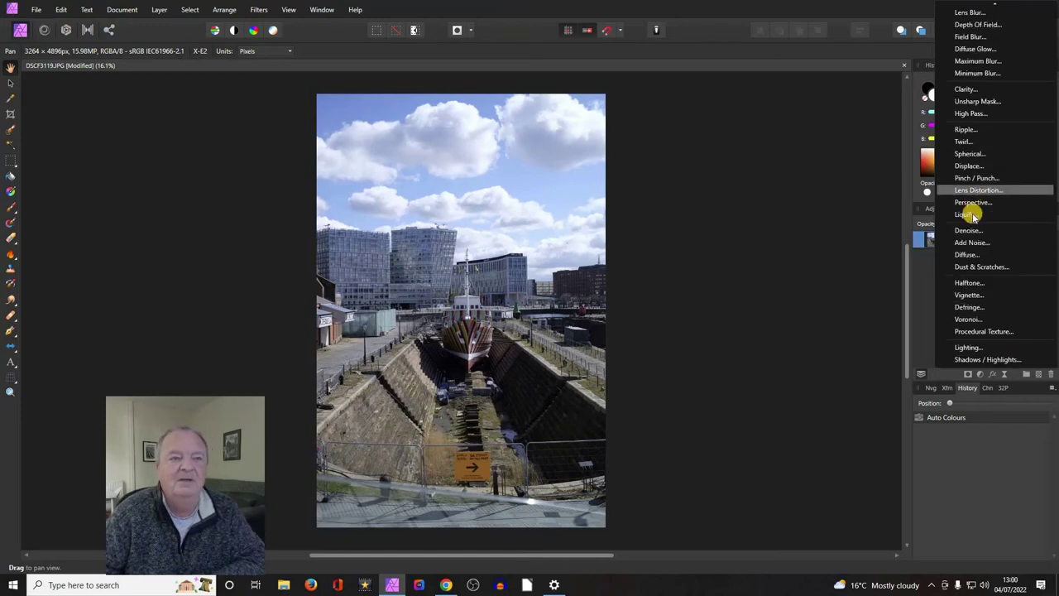
pyautogui.click(993, 295)
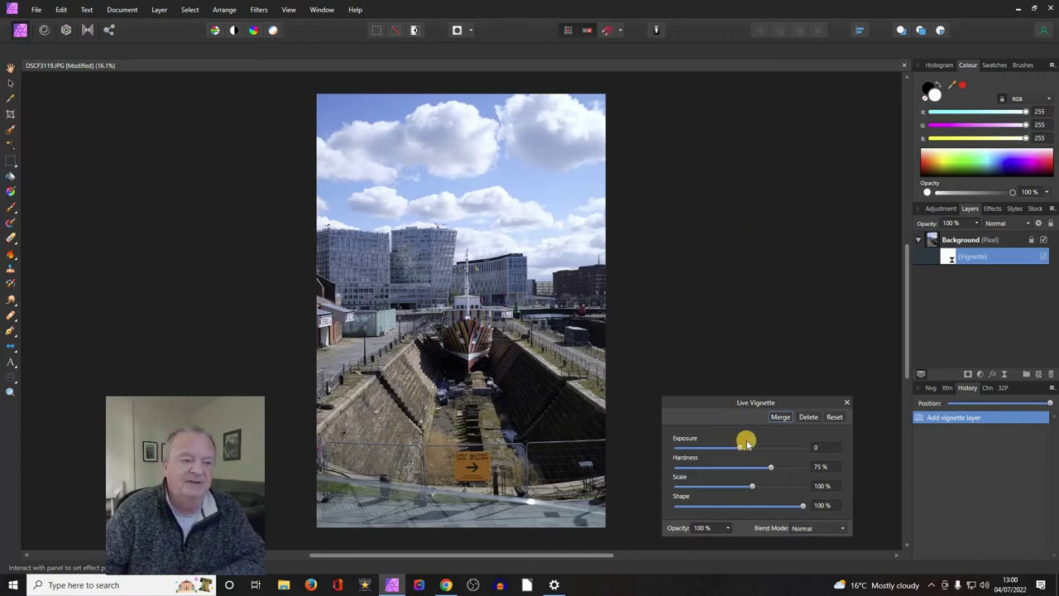
pyautogui.moveTo(718, 402); pyautogui.dragTo(692, 230)
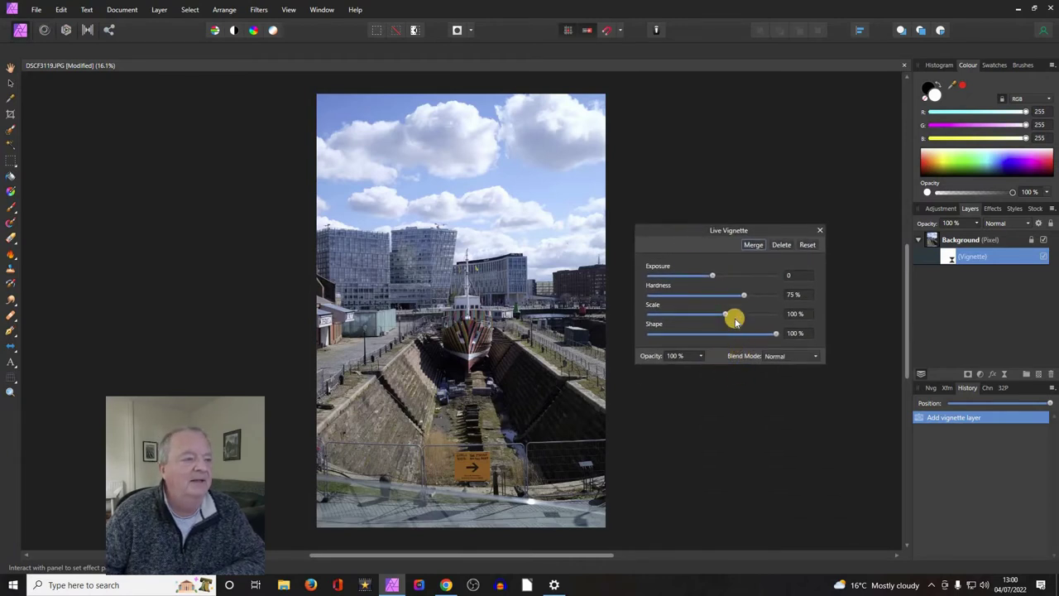
# Step: Set the vignette to exposure −2.504, hardness 45%, shape 79% and scale 170%
pyautogui.moveTo(712, 277); pyautogui.dragTo(672, 290)
pyautogui.moveTo(743, 295); pyautogui.dragTo(749, 333)
pyautogui.moveTo(759, 295); pyautogui.dragTo(707, 314)
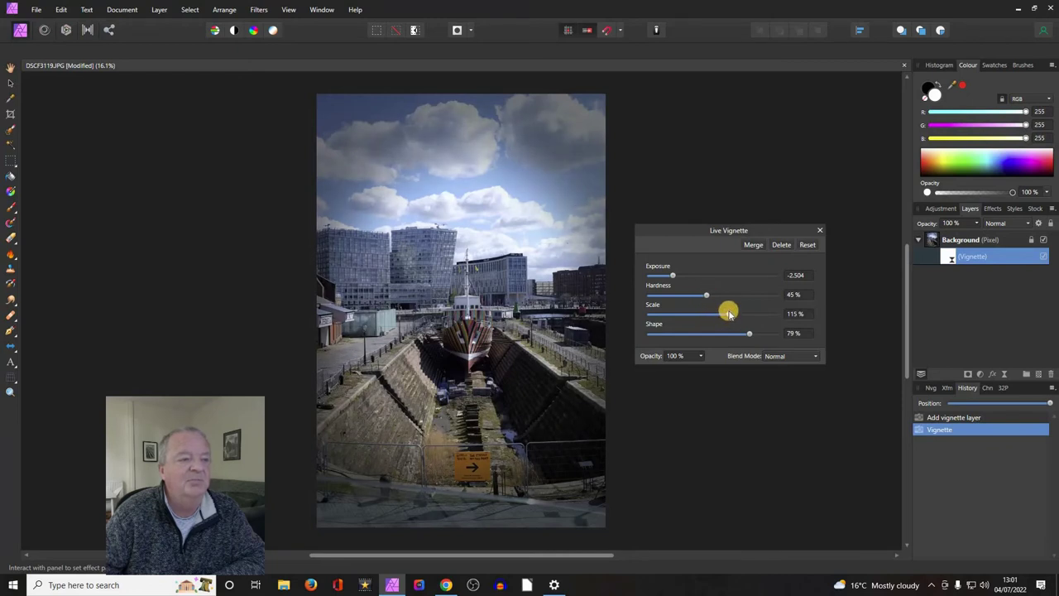
pyautogui.moveTo(728, 314); pyautogui.dragTo(744, 312)
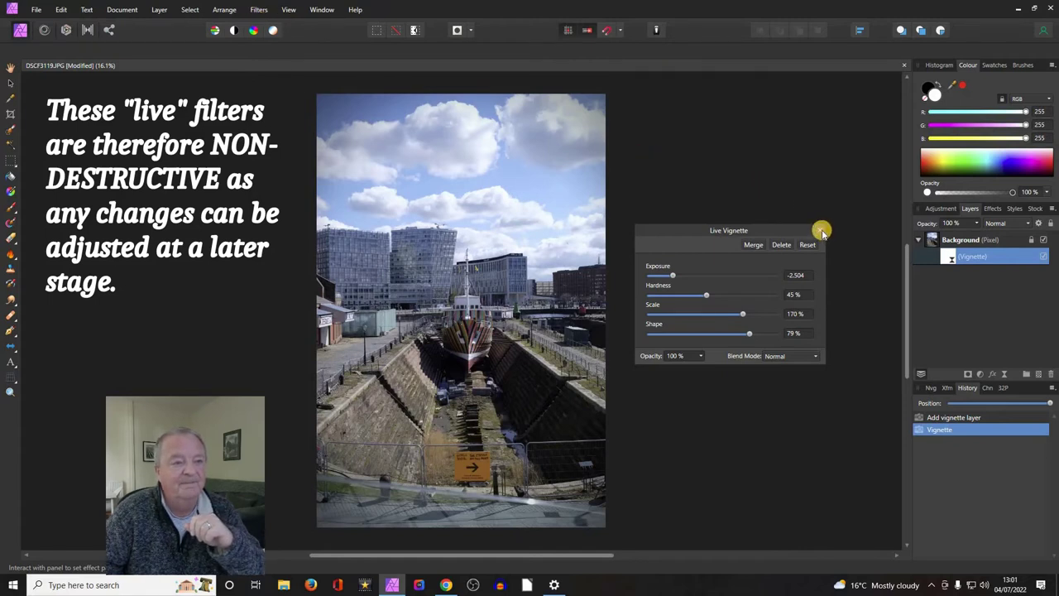
# Step: Delete the live vignette, then launch Color Efex Pro 4 and pick Contrast Colour Range
pyautogui.click(781, 245)
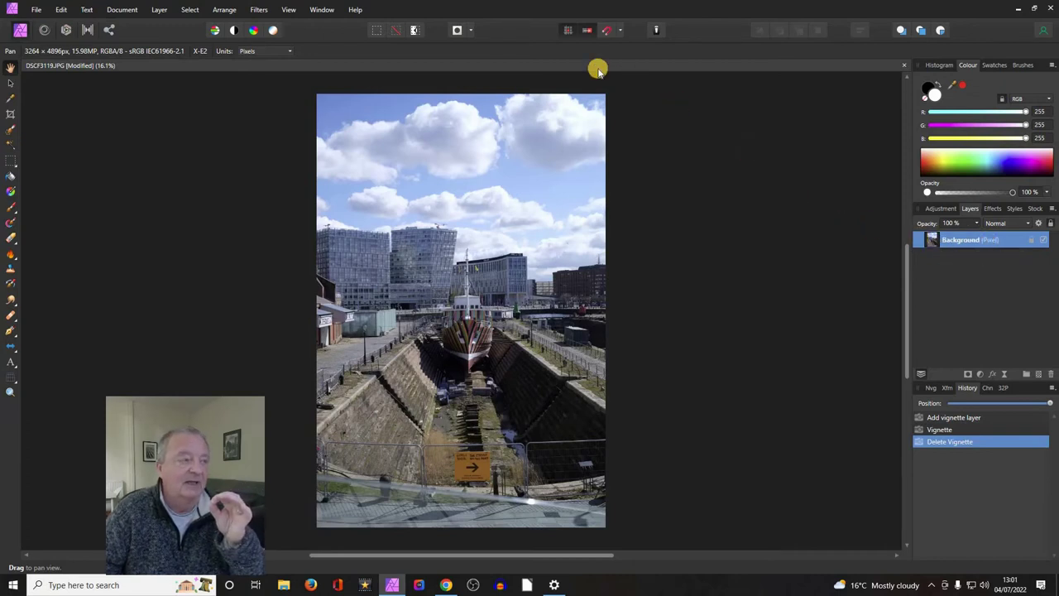
pyautogui.click(256, 10)
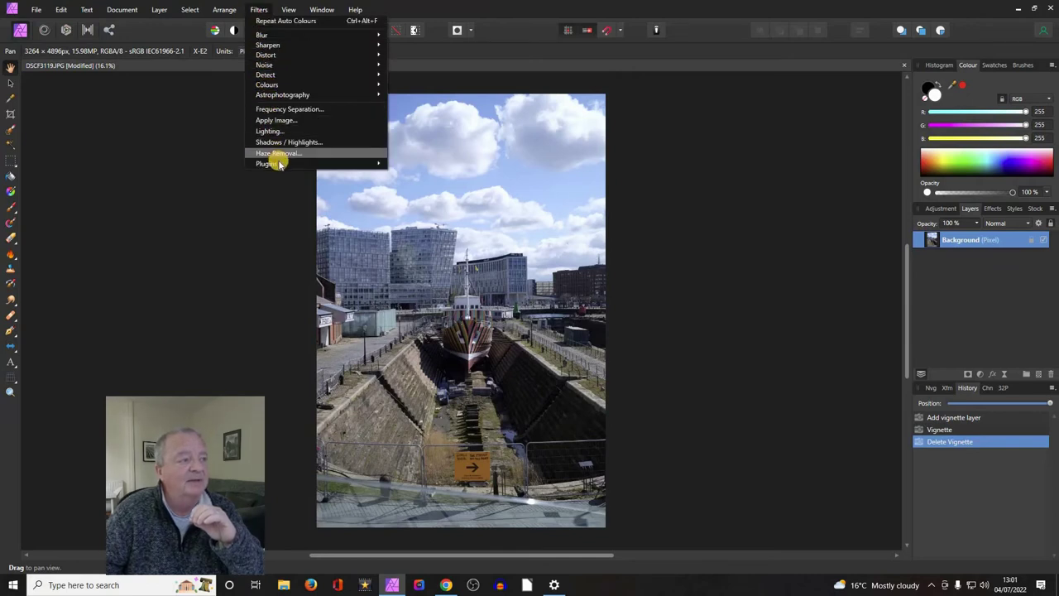
pyautogui.moveTo(280, 164)
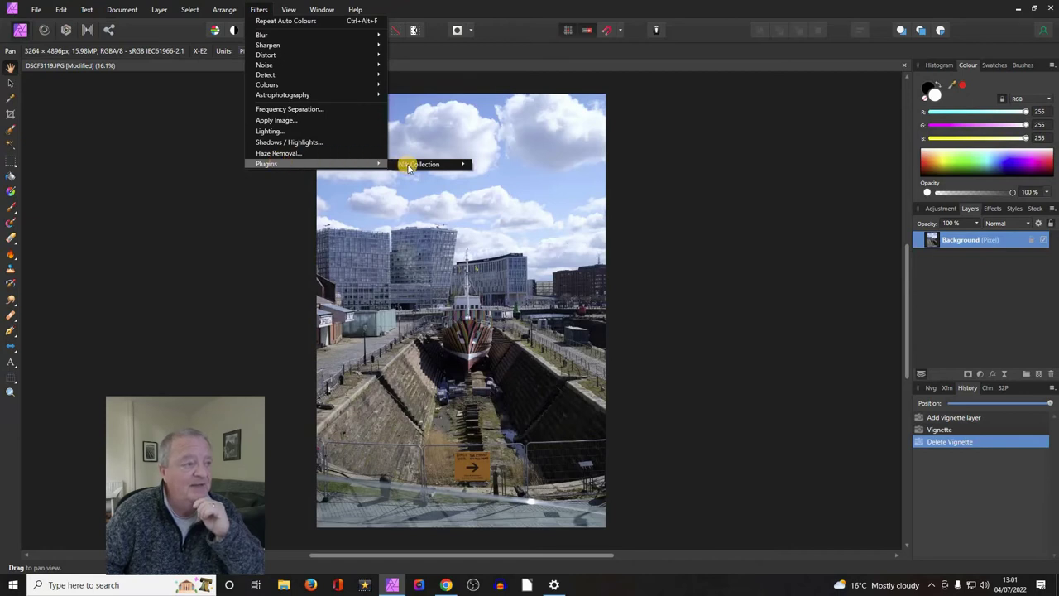
pyautogui.moveTo(443, 167)
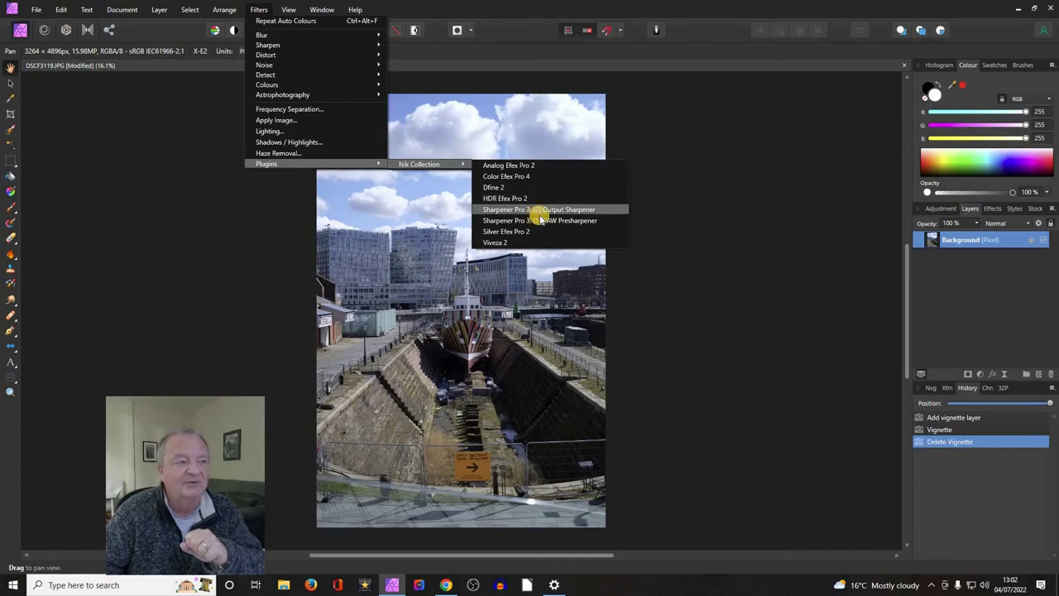
pyautogui.click(547, 176)
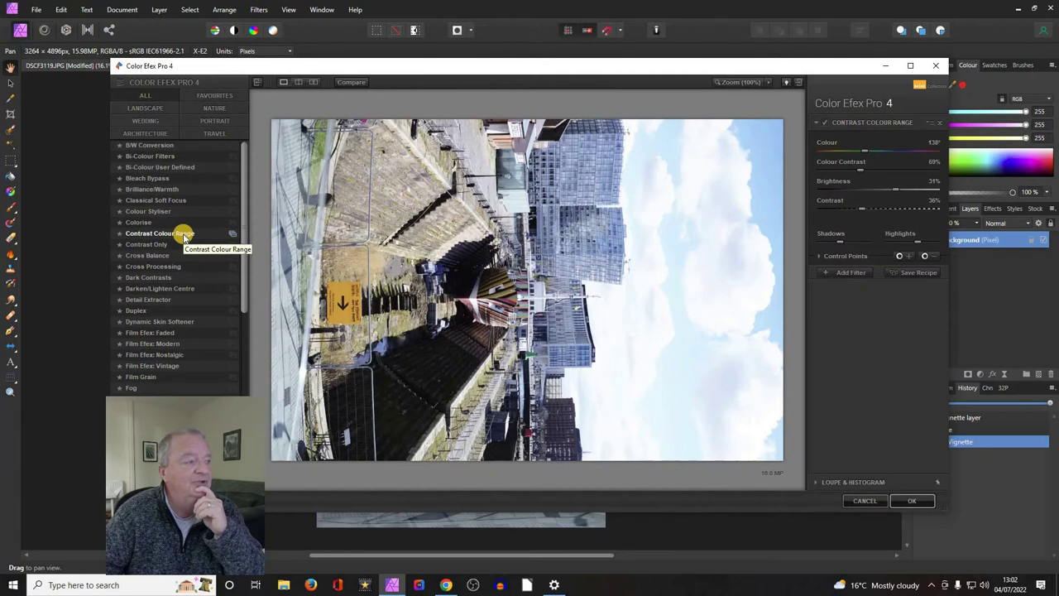
pyautogui.click(183, 235)
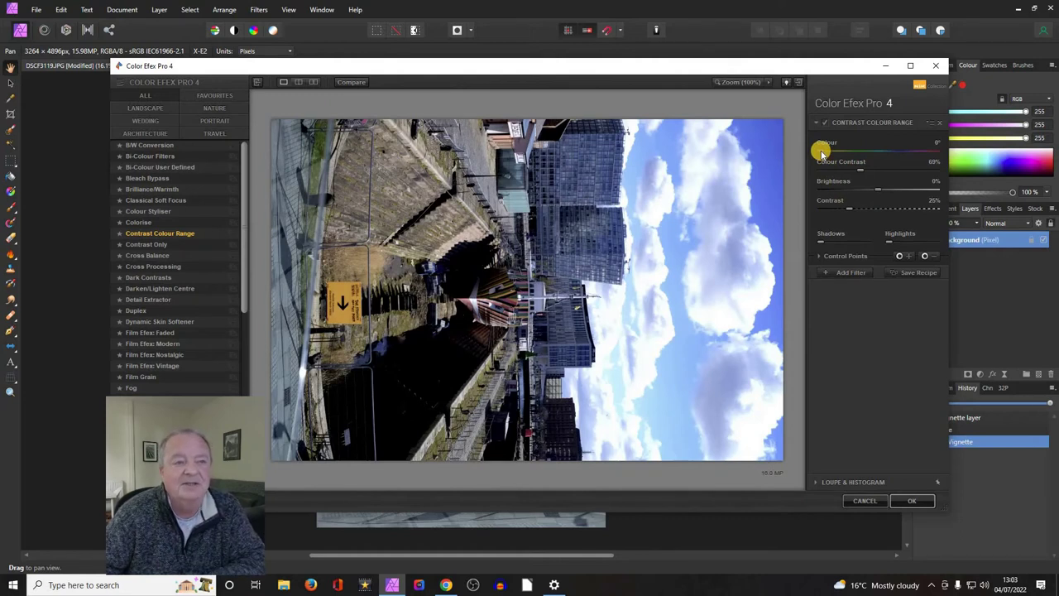
# Step: Set Contrast Colour Range to colour 47°, colour contrast 52%, contrast 12%, and apply it
pyautogui.moveTo(823, 153)
pyautogui.mouseDown()
pyautogui.moveTo(950, 151)
pyautogui.moveTo(831, 152)
pyautogui.mouseUp()
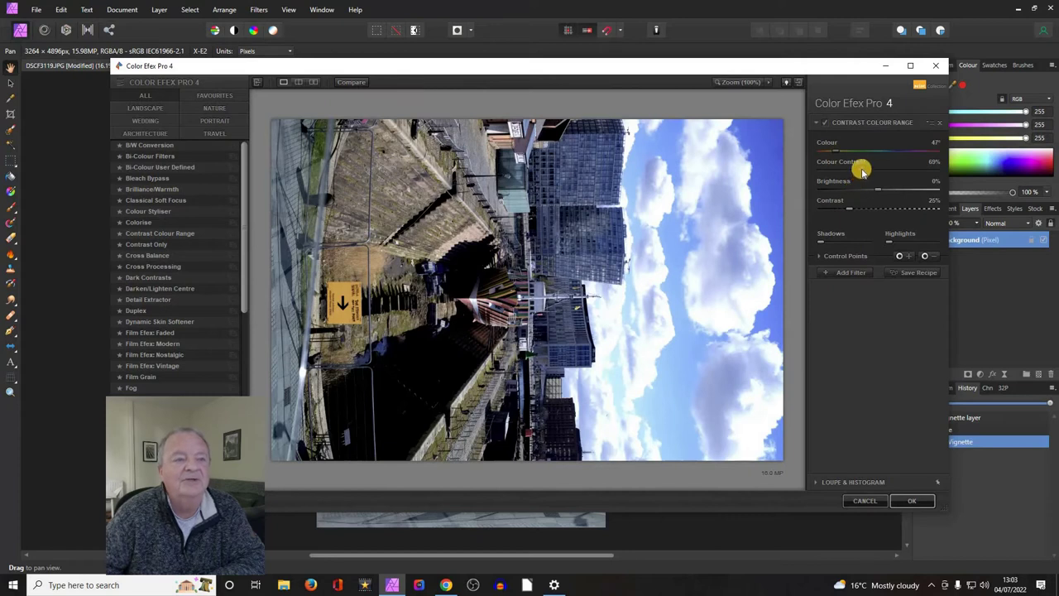
pyautogui.moveTo(861, 171); pyautogui.dragTo(878, 192)
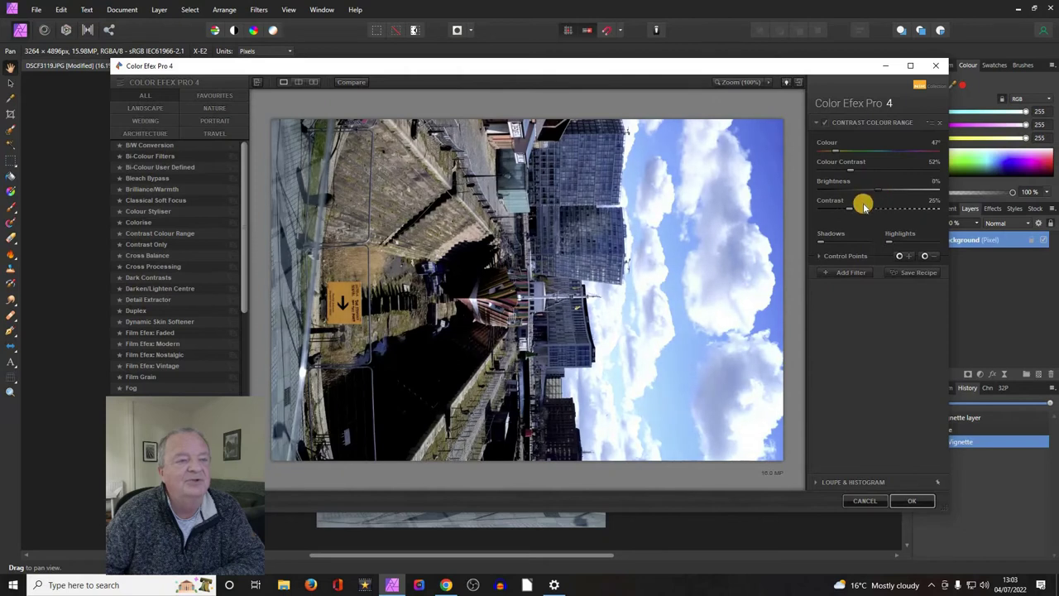
pyautogui.moveTo(849, 209)
pyautogui.mouseDown()
pyautogui.moveTo(882, 205)
pyautogui.moveTo(830, 211)
pyautogui.mouseUp()
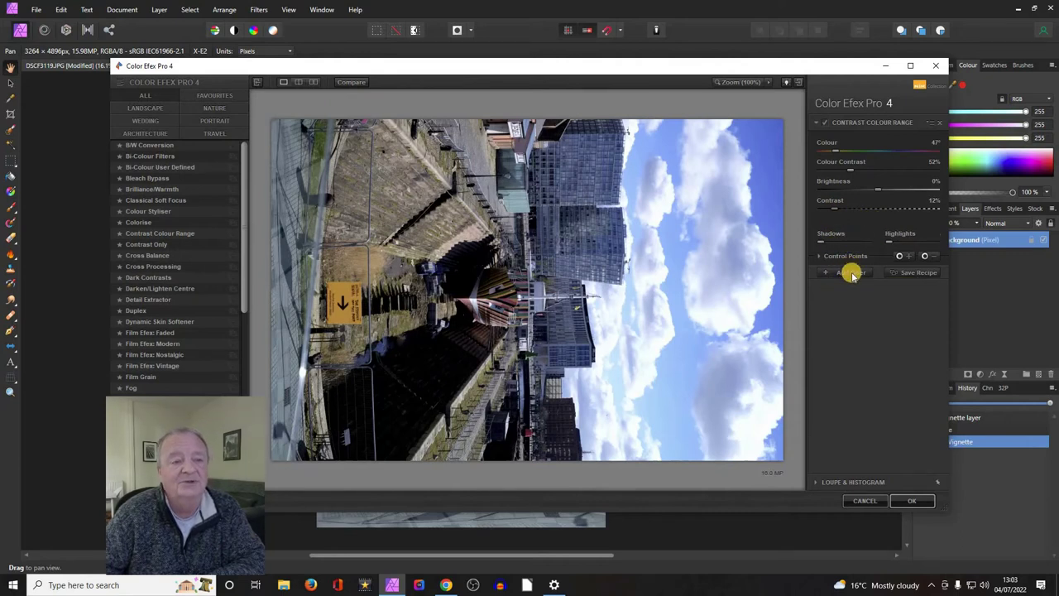
pyautogui.click(916, 501)
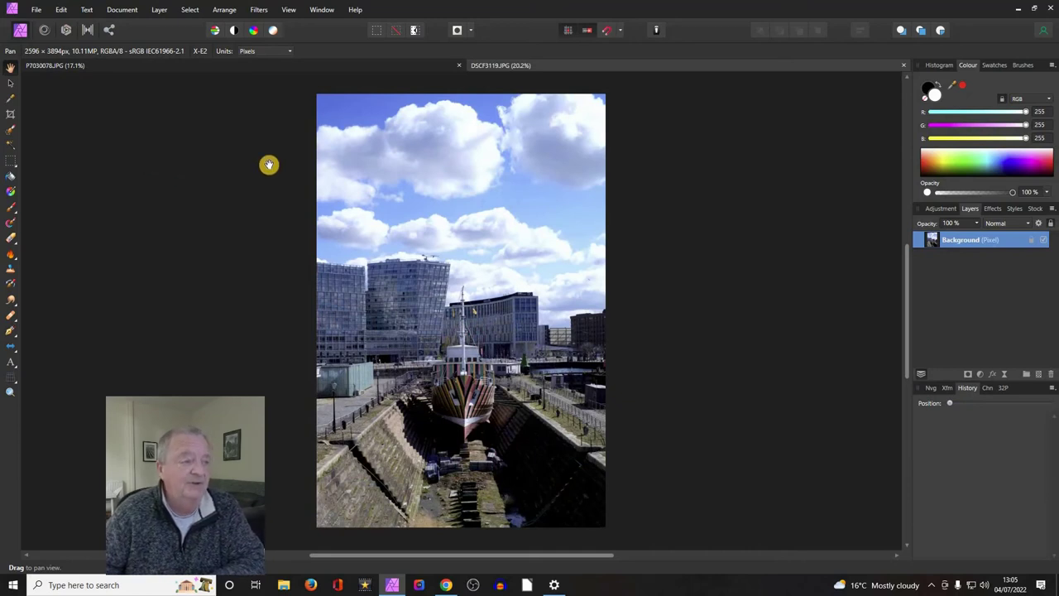
# Step: Launch Color Efex Pro 4 from Filters > Plugins and remove the leftover Contrast Colour Range filter
pyautogui.click(256, 12)
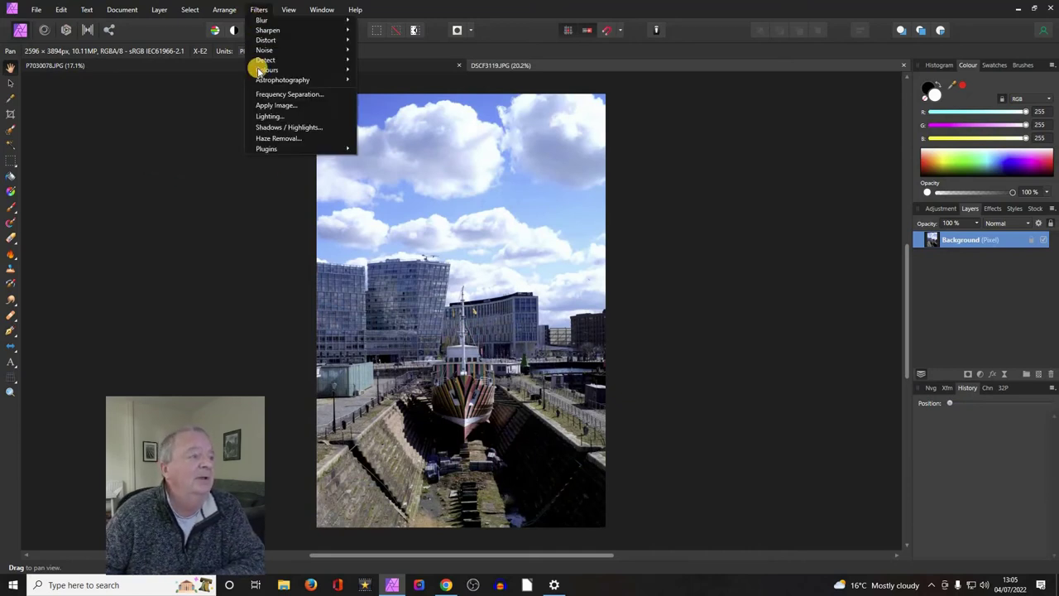
pyautogui.moveTo(311, 149)
pyautogui.moveTo(389, 150)
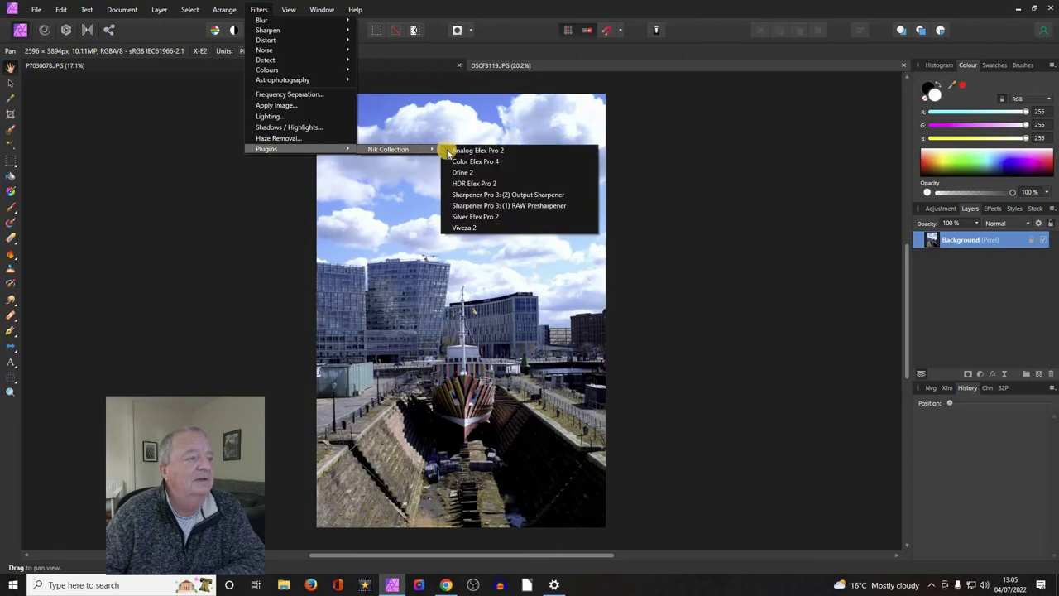
pyautogui.click(508, 162)
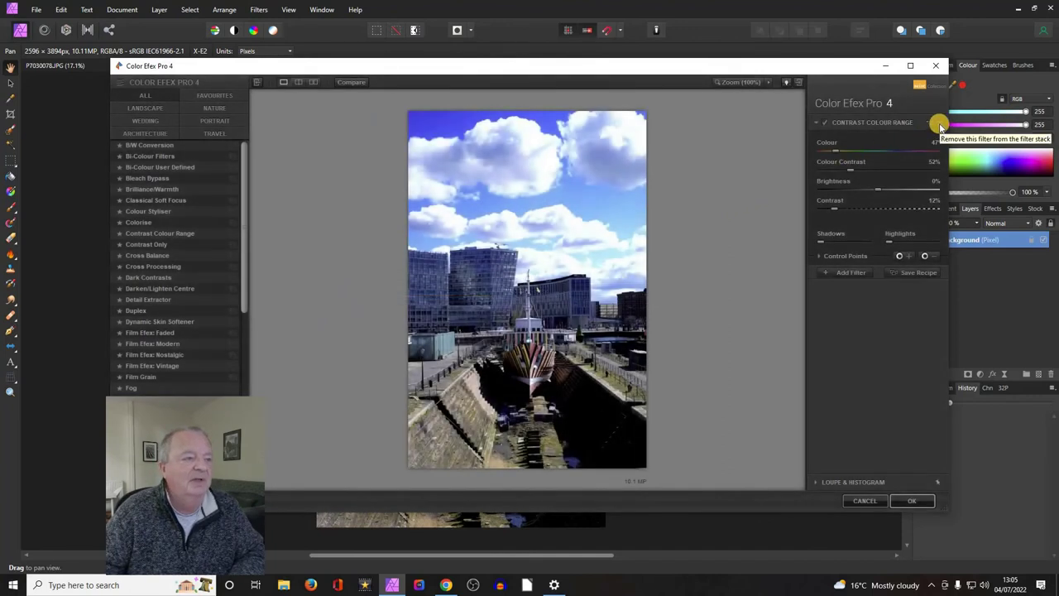
pyautogui.click(939, 124)
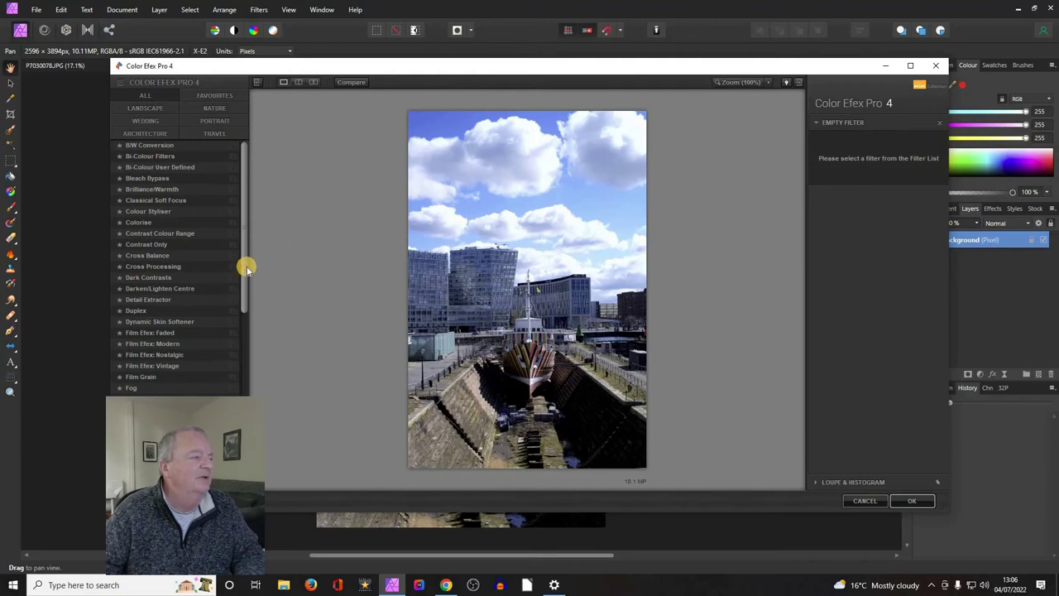
pyautogui.moveTo(242, 264); pyautogui.dragTo(246, 328)
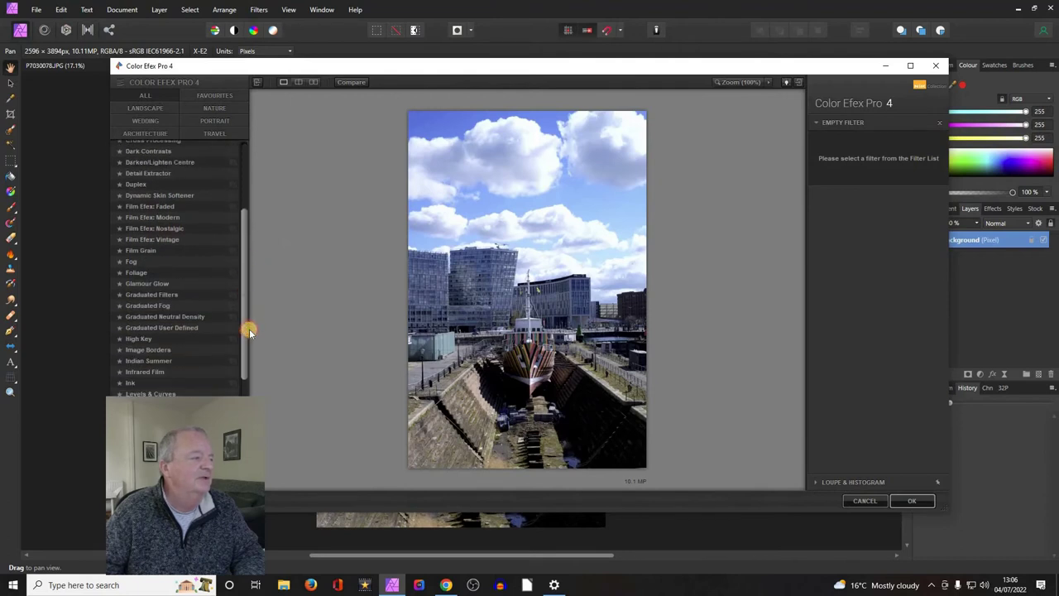
# Step: Apply Graduated Neutral Density with upper tonality −29% and blend 46%, then add a filter slot
pyautogui.click(203, 306)
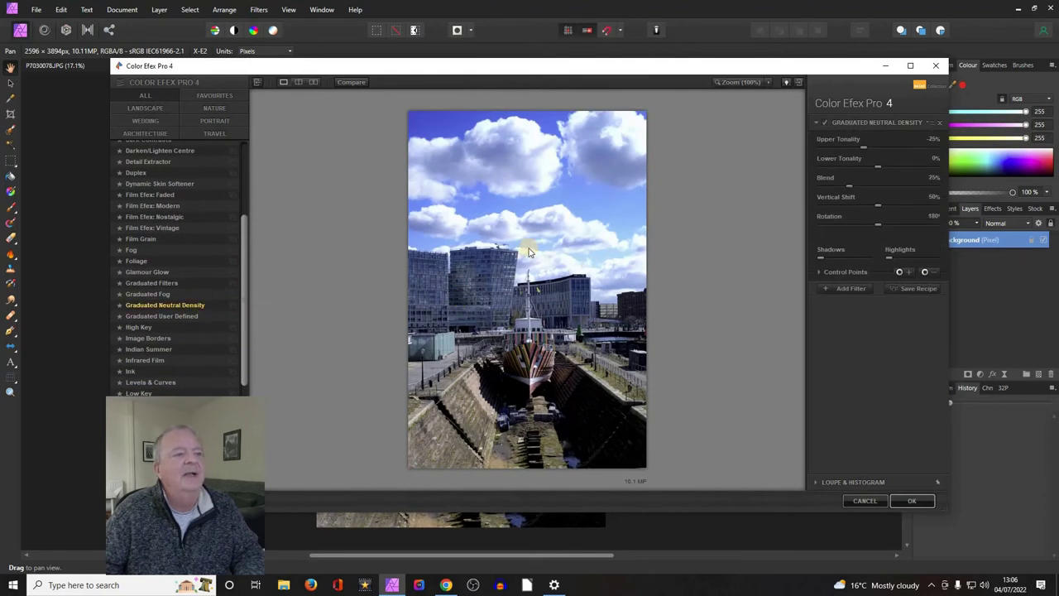
pyautogui.moveTo(863, 150); pyautogui.dragTo(860, 150)
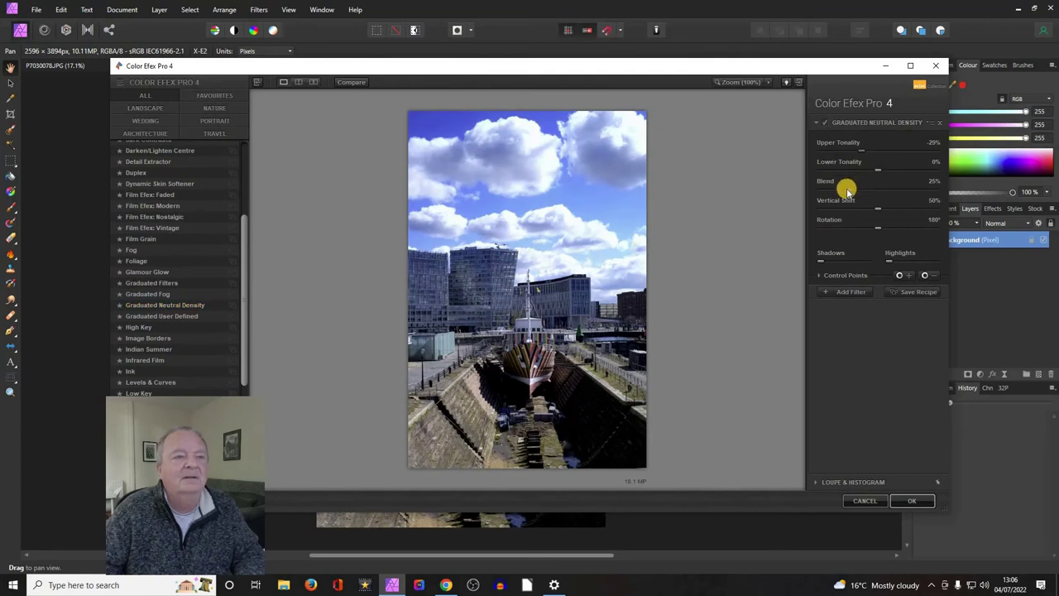
pyautogui.moveTo(848, 192)
pyautogui.mouseDown()
pyautogui.moveTo(887, 187)
pyautogui.moveTo(817, 191)
pyautogui.moveTo(872, 198)
pyautogui.moveTo(858, 210)
pyautogui.moveTo(894, 203)
pyautogui.moveTo(860, 204)
pyautogui.mouseUp()
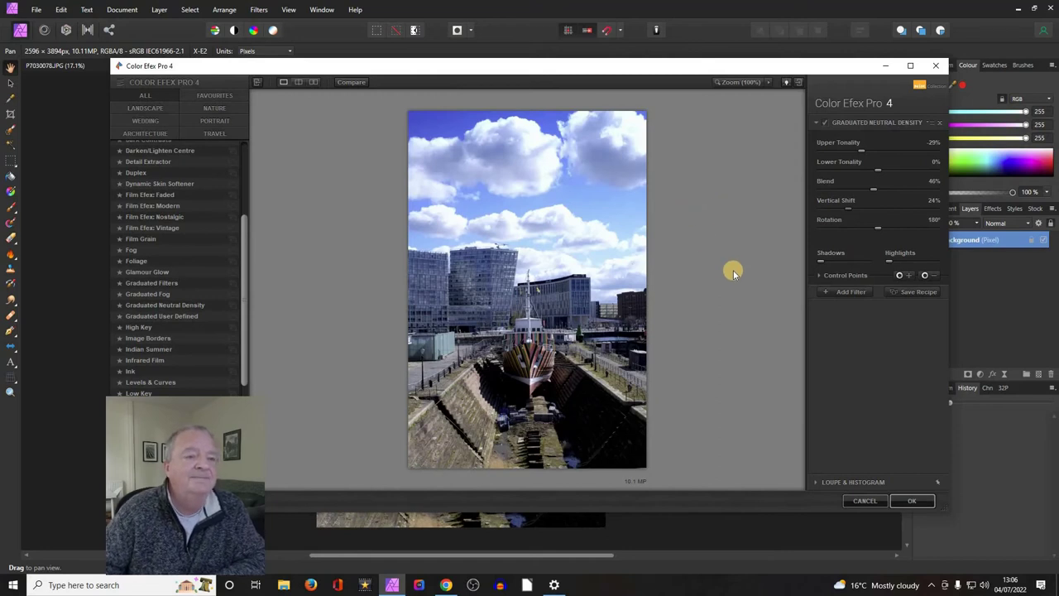
pyautogui.click(852, 293)
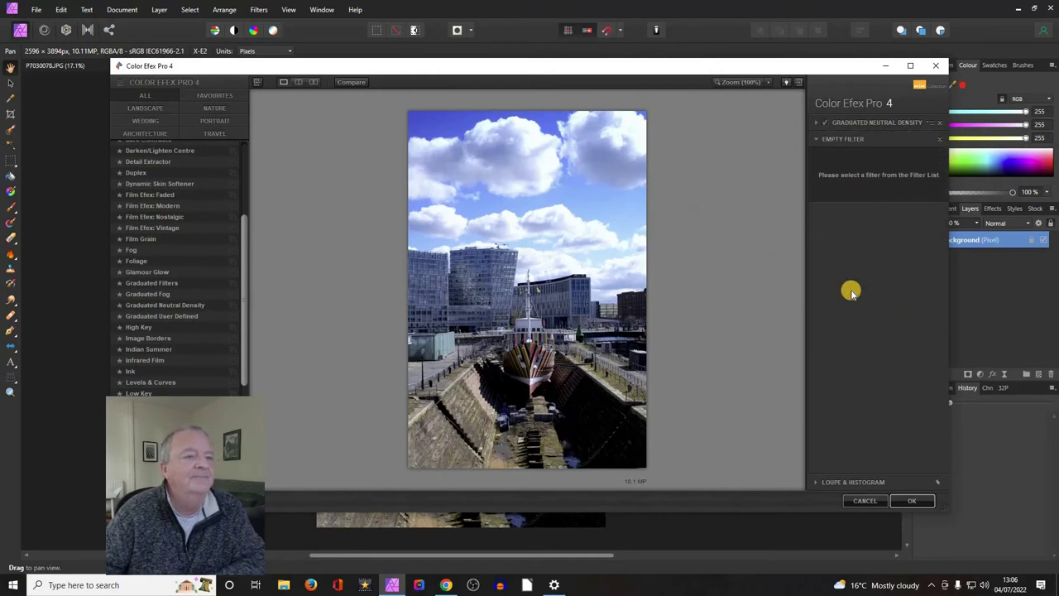
# Step: Add a white Image Borders frame in Color Efex Pro 4 and apply the filters to the photo
pyautogui.click(149, 338)
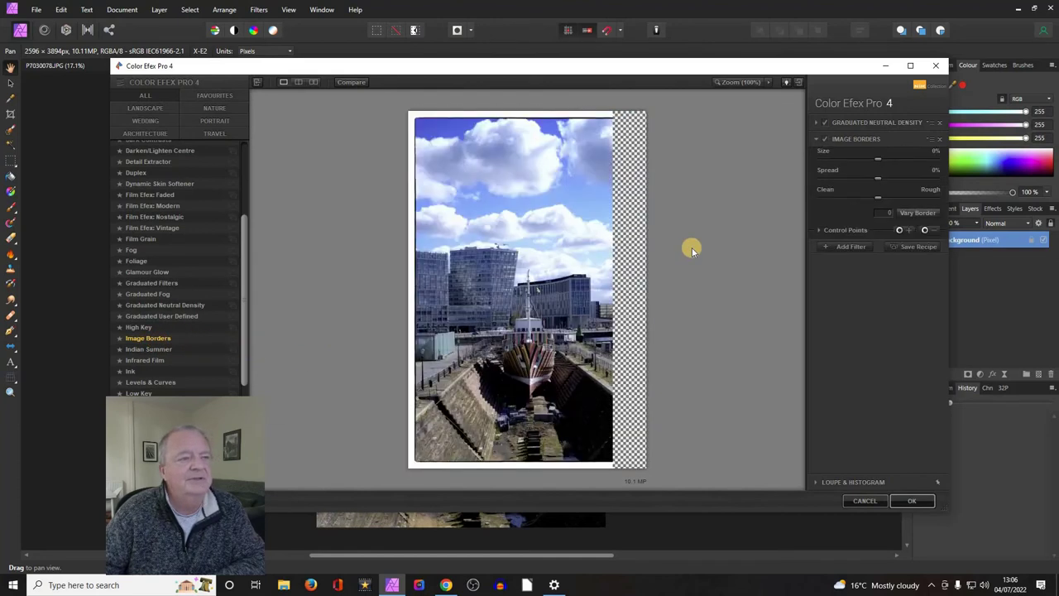
pyautogui.click(918, 500)
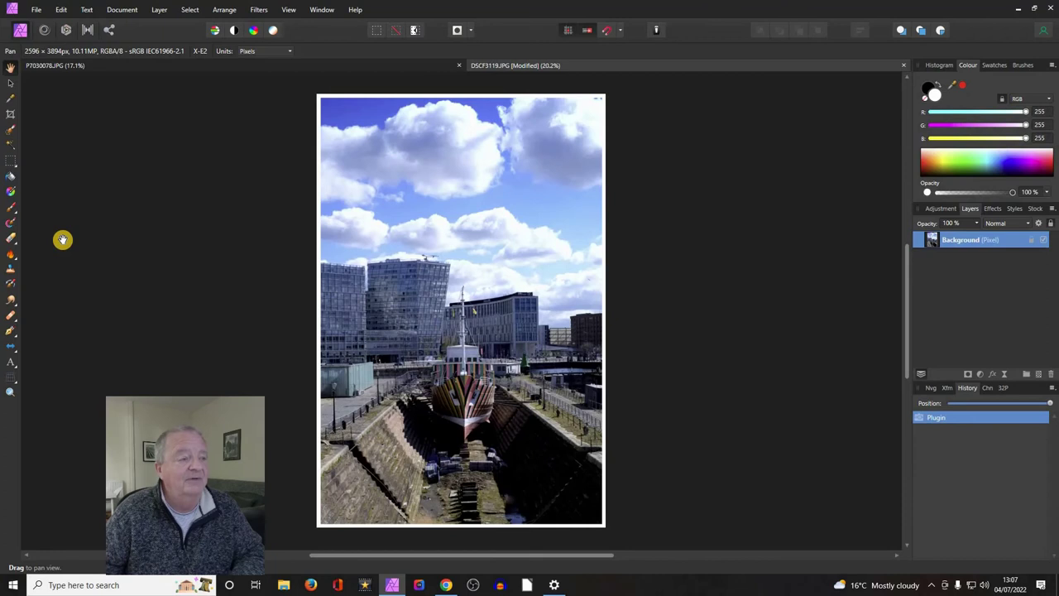
pyautogui.click(37, 12)
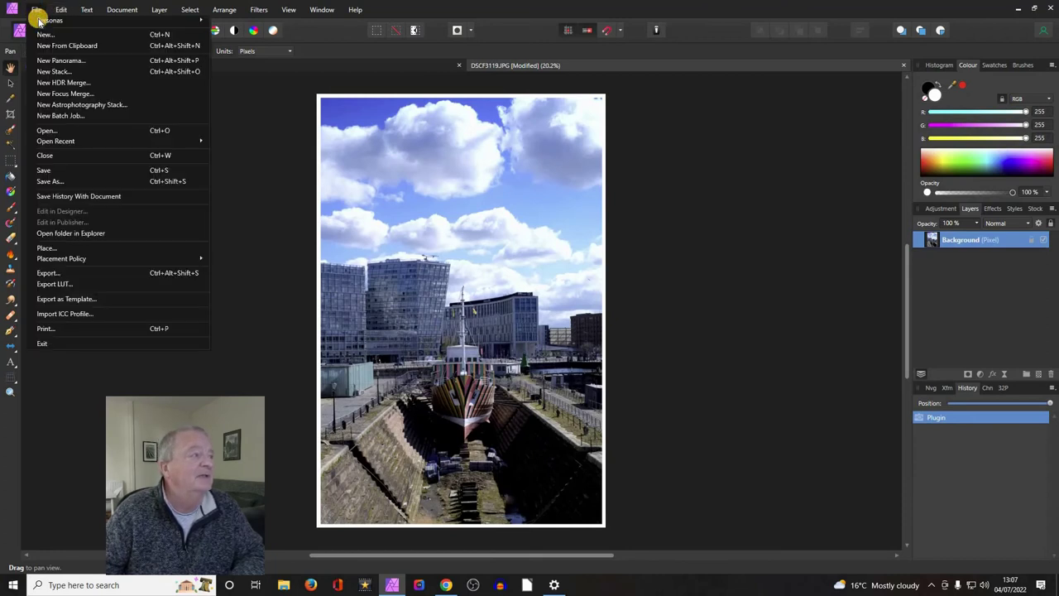
pyautogui.click(190, 217)
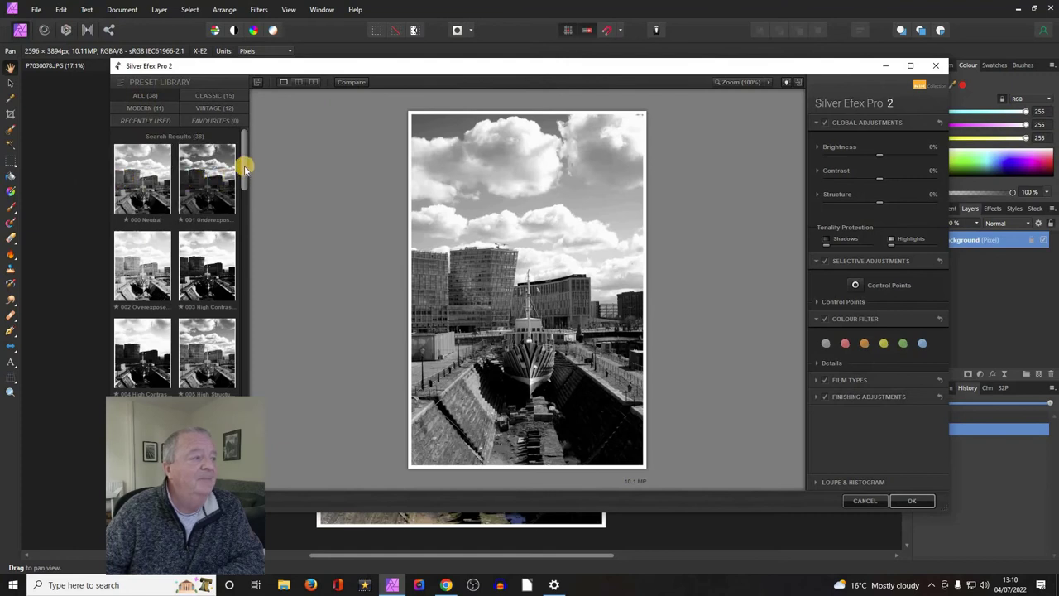
# Step: Apply the 005 High Structure (harsh) preset in Silver Efex Pro 2 and accept the conversion
pyautogui.moveTo(244, 170); pyautogui.dragTo(242, 200)
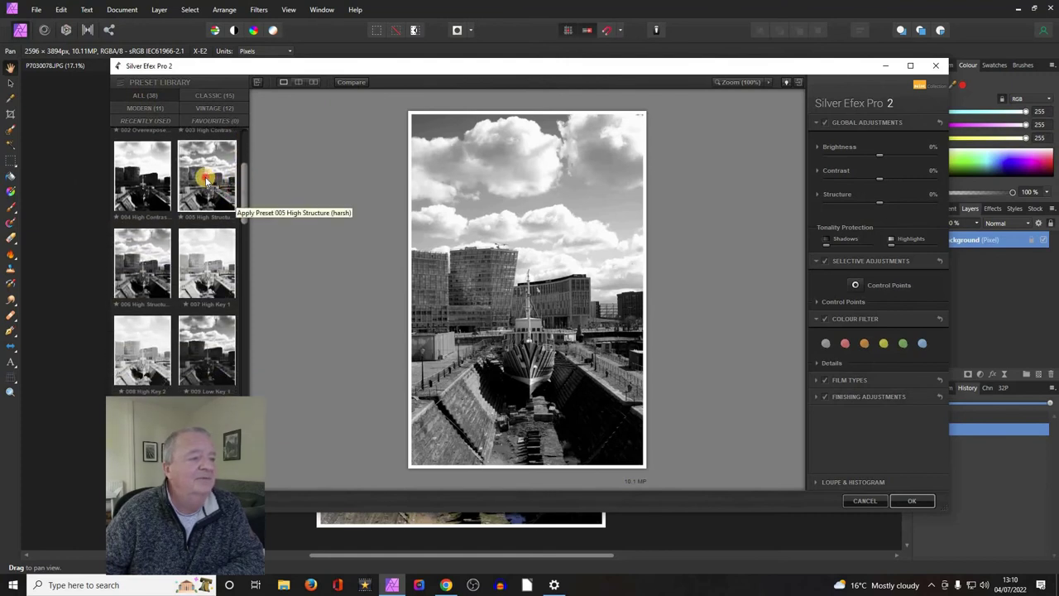
pyautogui.click(206, 177)
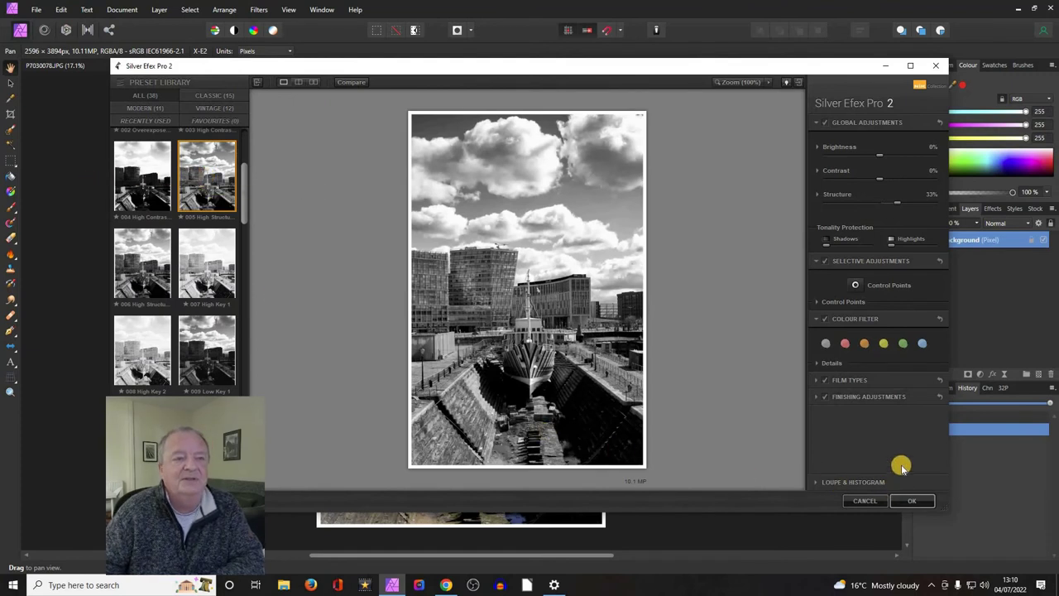
pyautogui.click(912, 501)
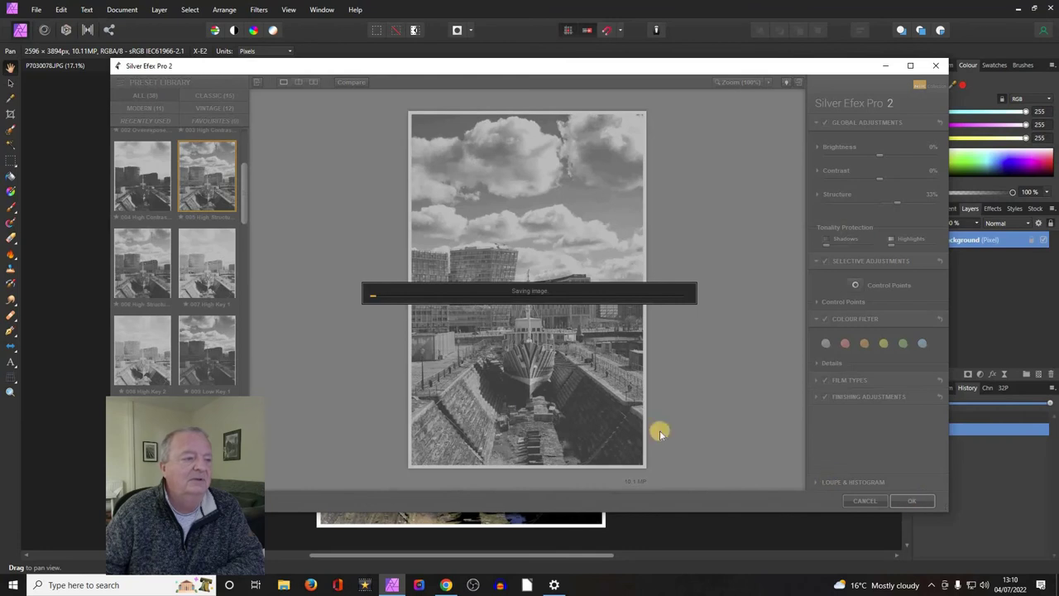